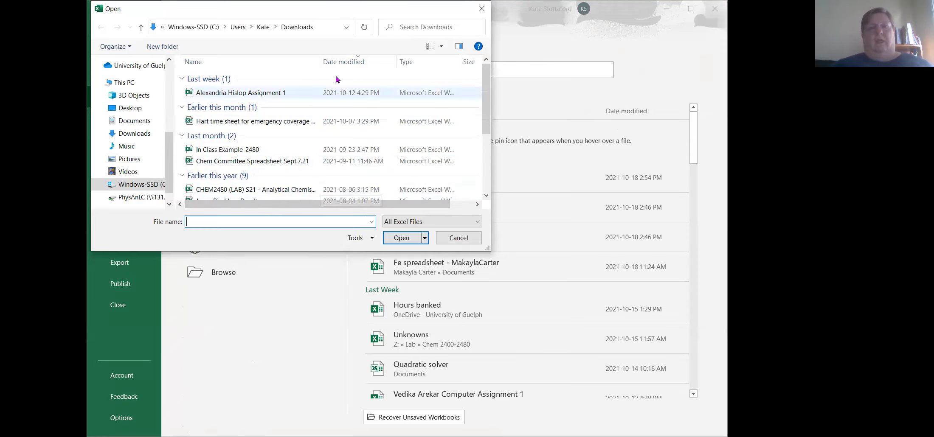
Show all file types in the Downloads folder and open the data file Cyclic 100ppm (1).DY20
click(476, 223)
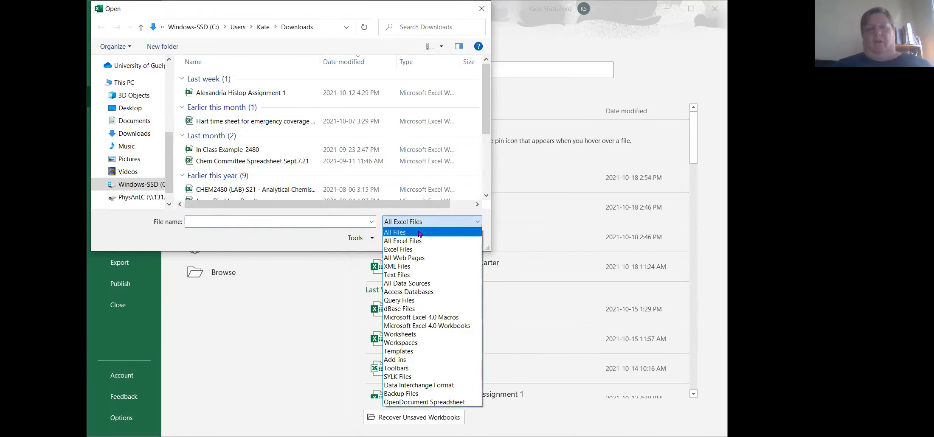
click(419, 233)
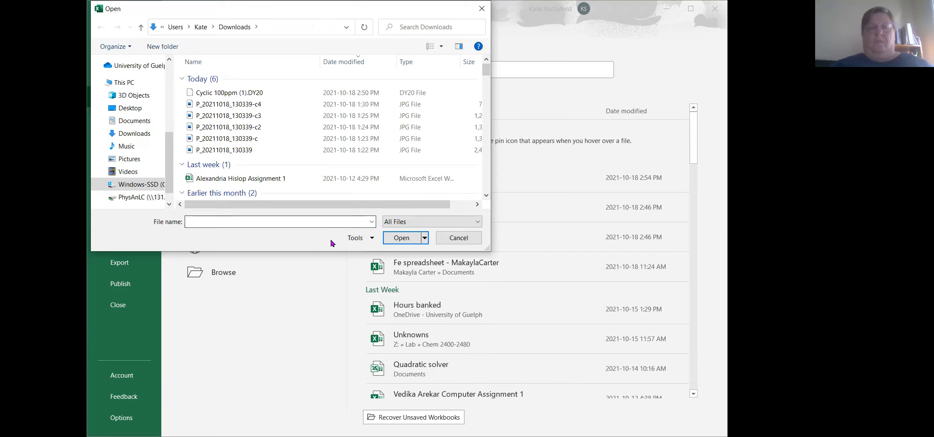
click(258, 96)
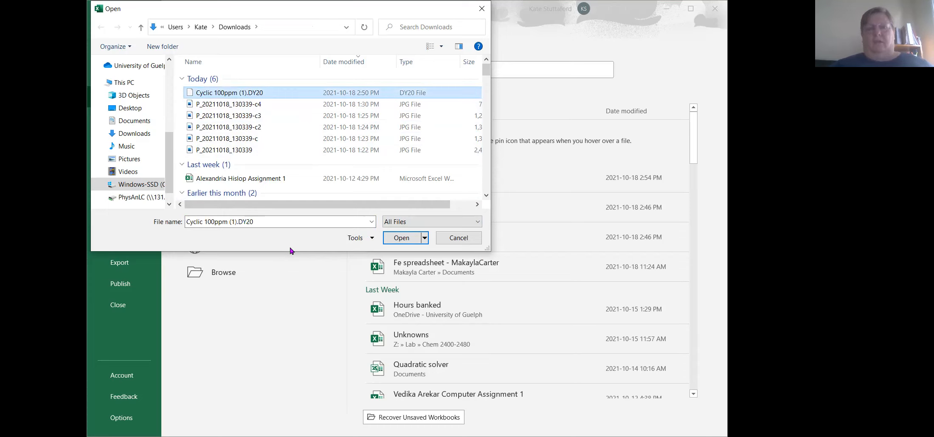
click(401, 238)
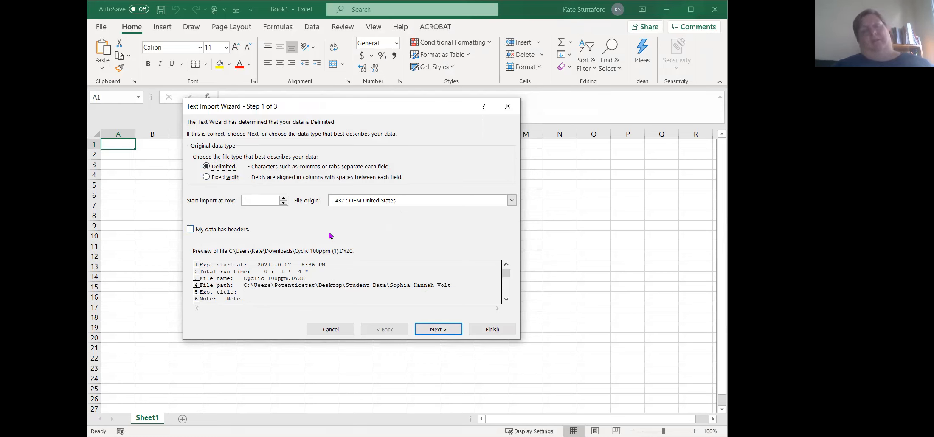
Import the file as delimited text with tab and comma as delimiters, keeping the General column format
click(438, 330)
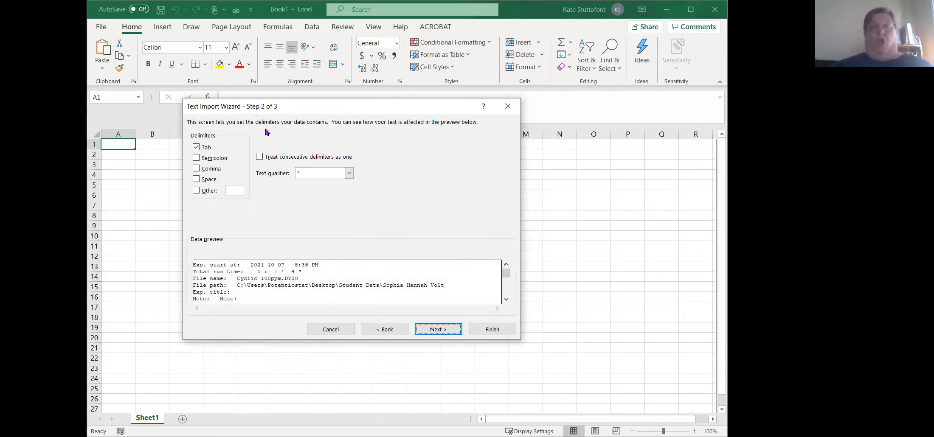
click(196, 169)
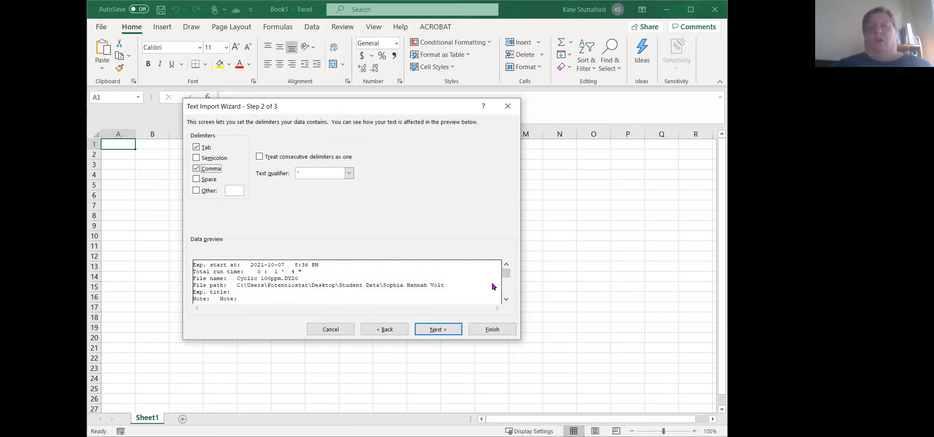
drag(508, 275, 508, 284)
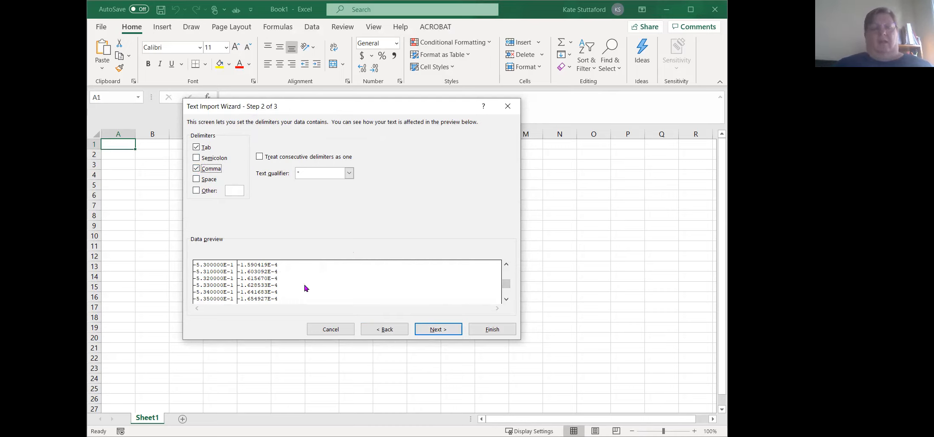
click(436, 331)
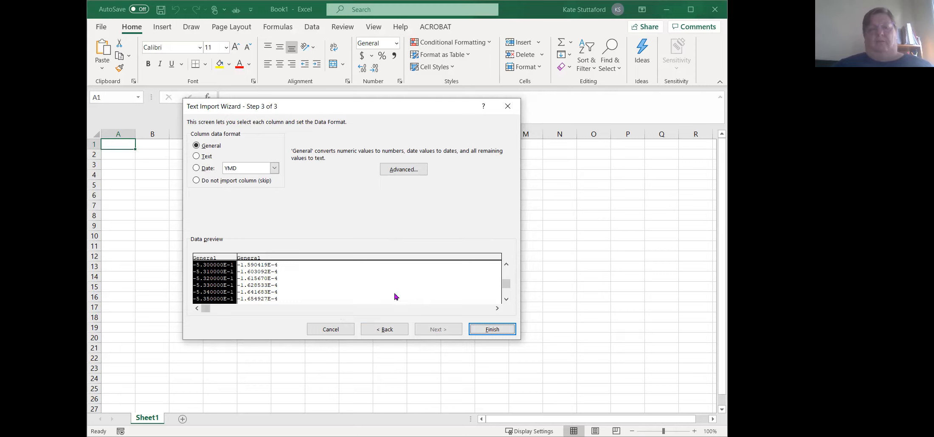
click(508, 330)
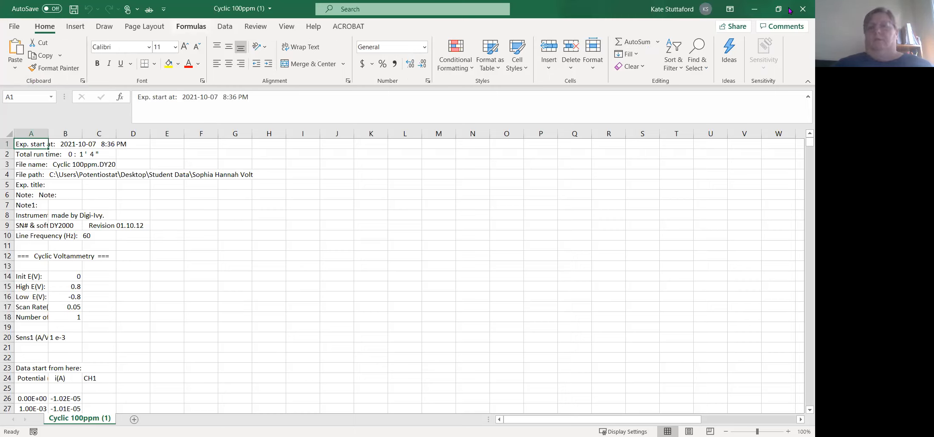
Restore the maximized workbook window to a smaller size and look over the imported header and data rows
double_click(290, 8)
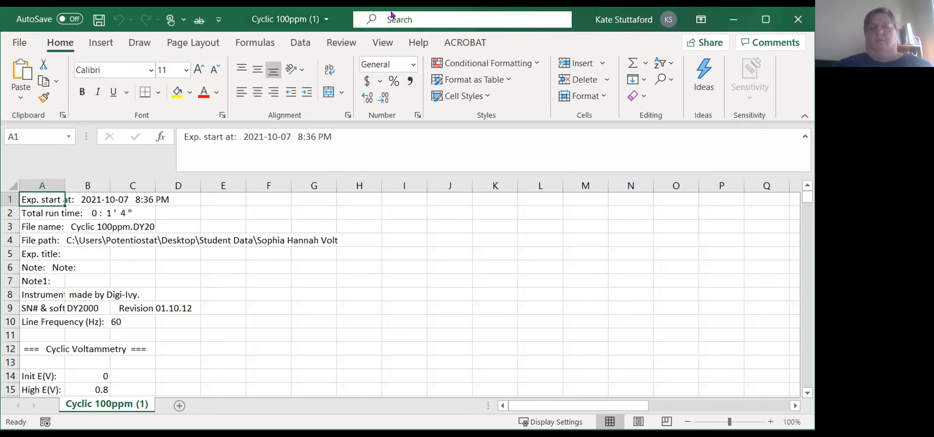
drag(392, 15, 171, 156)
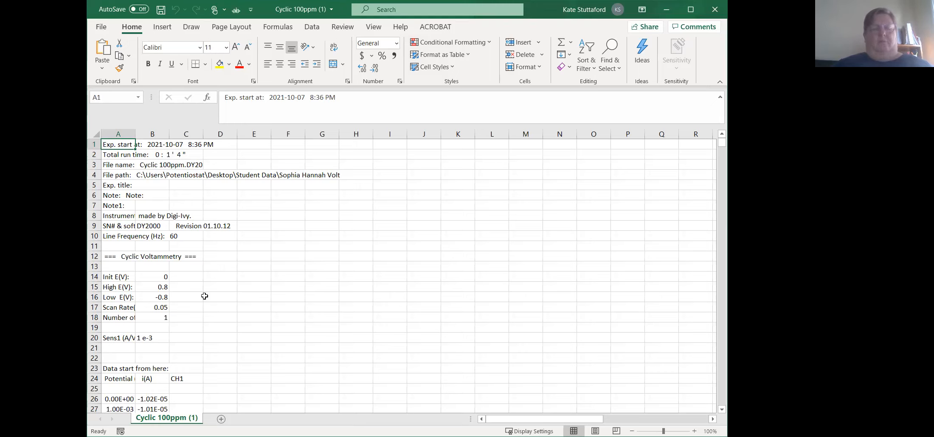
scroll(204, 296, down, 1)
scroll(204, 296, down, 5)
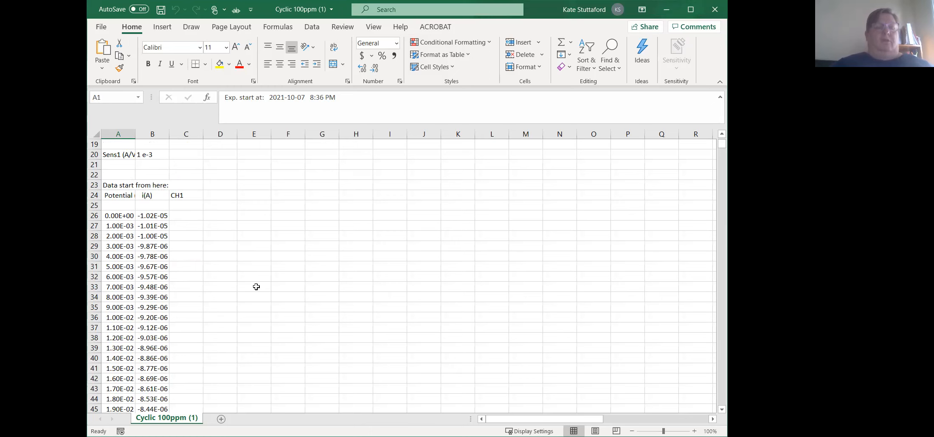
scroll(256, 287, up, 6)
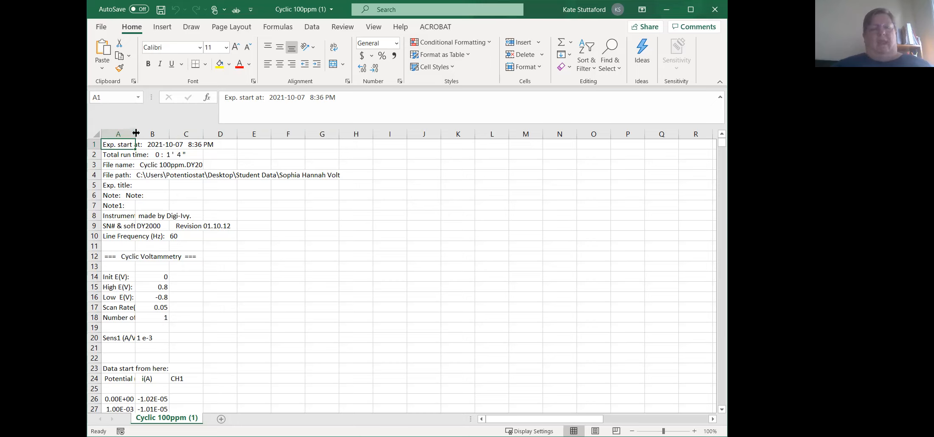
Widen column A until the parameter labels in rows 14 to 20 are fully readable
drag(135, 132, 168, 131)
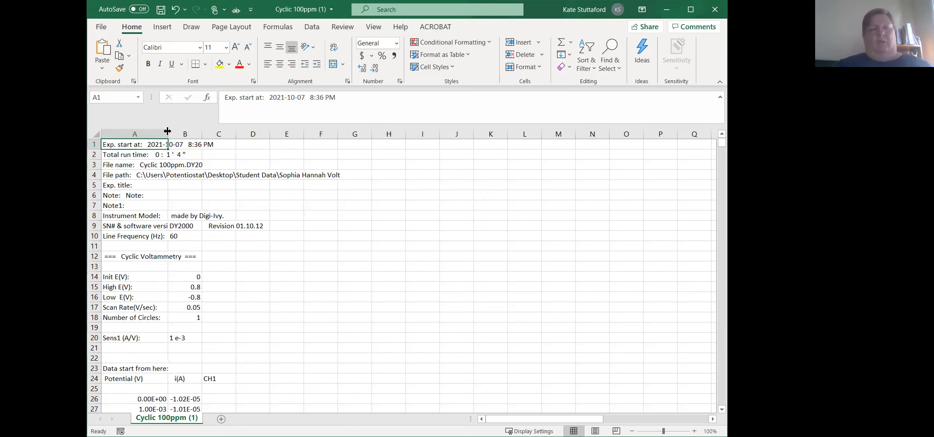
double_click(168, 132)
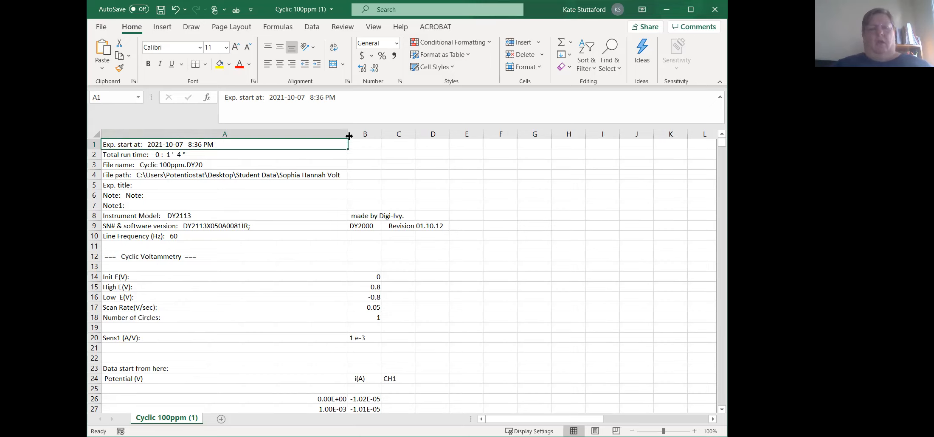
drag(348, 133, 251, 133)
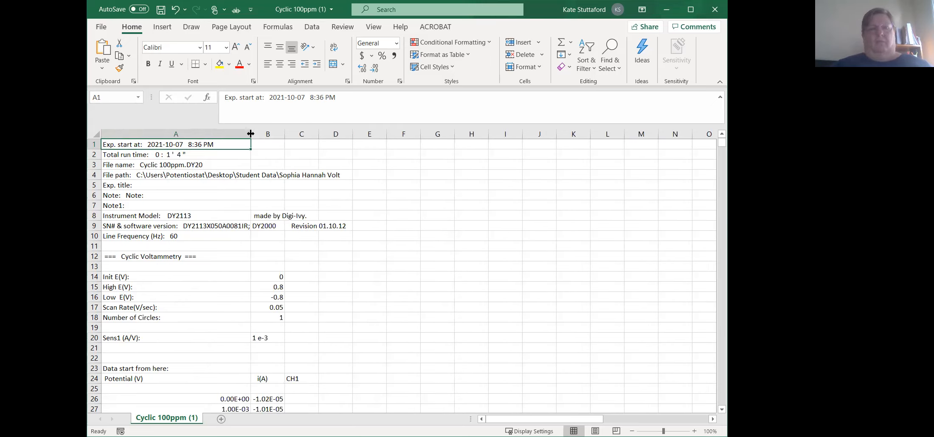
drag(251, 134, 215, 133)
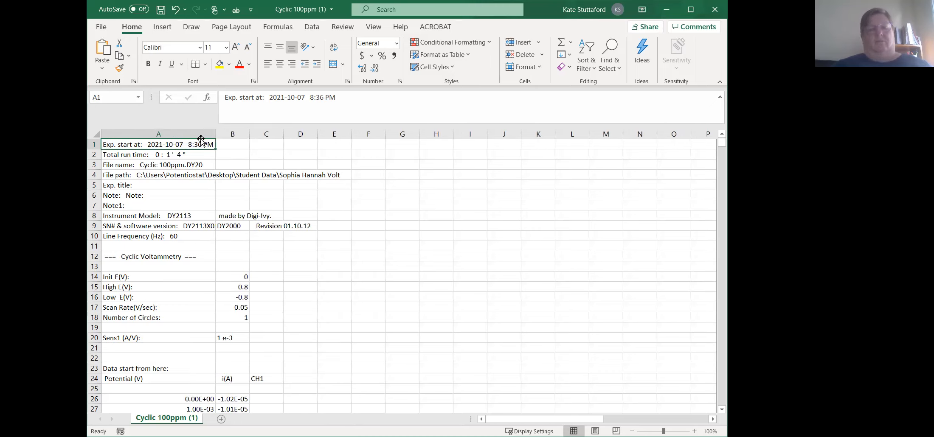
drag(215, 133, 201, 135)
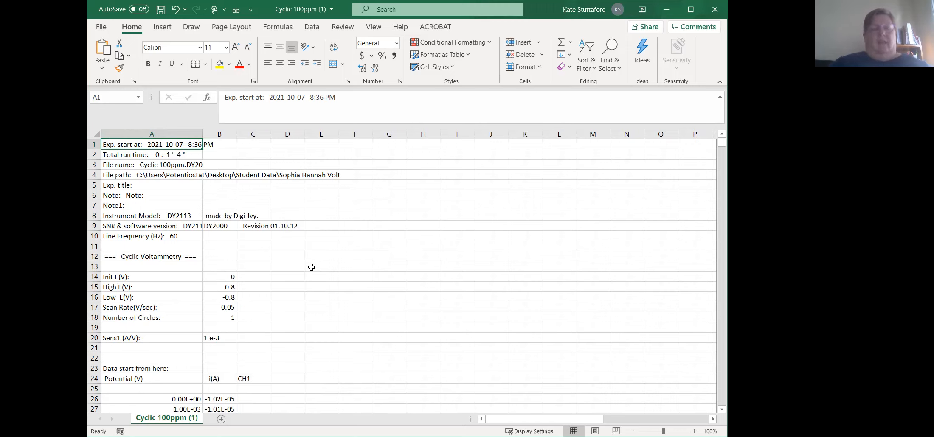
Highlight the scan parameters in A14:B18, and try left, centre and right alignment on the Init E(V) value in B14
drag(135, 277, 234, 320)
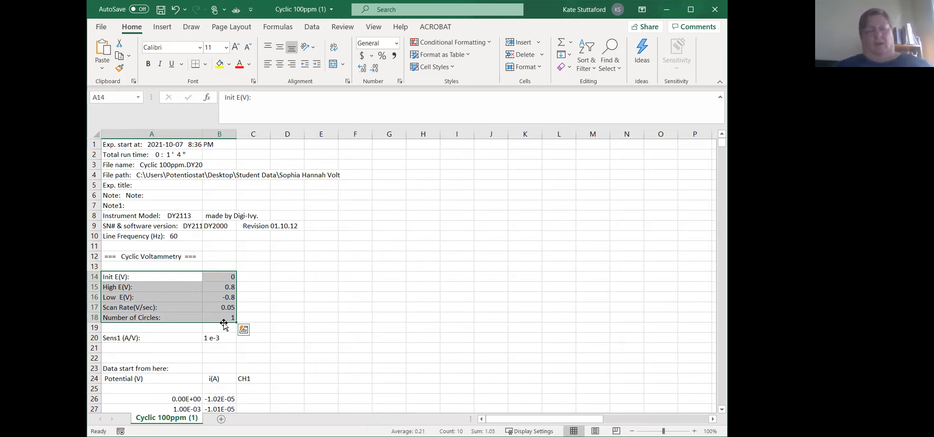
click(263, 309)
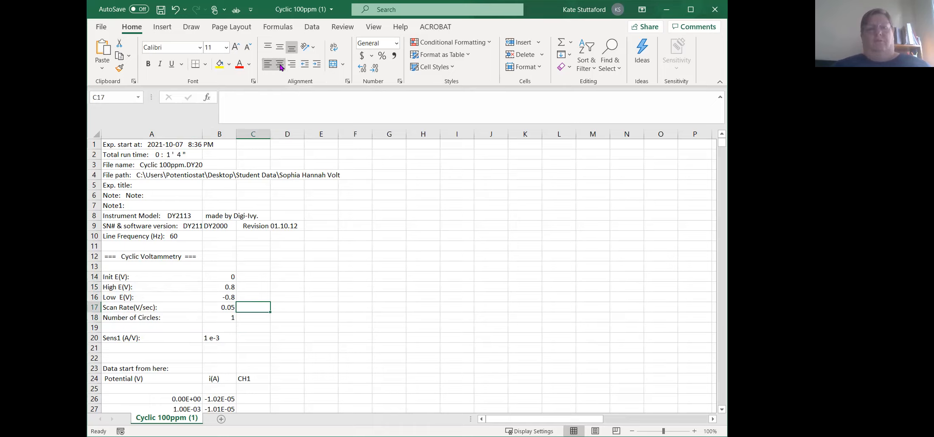
click(219, 268)
click(223, 279)
click(267, 66)
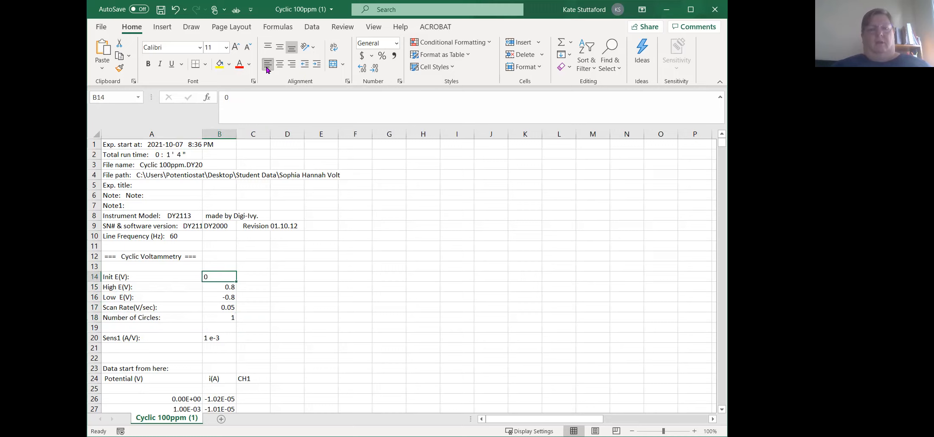
click(279, 64)
click(291, 64)
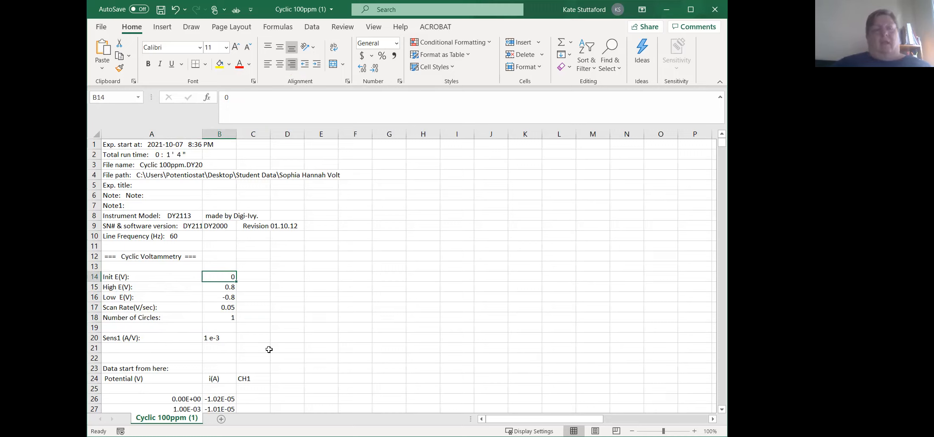
Test whether the Sens1 value is numeric by entering the formula =B20*2 in C20
click(227, 339)
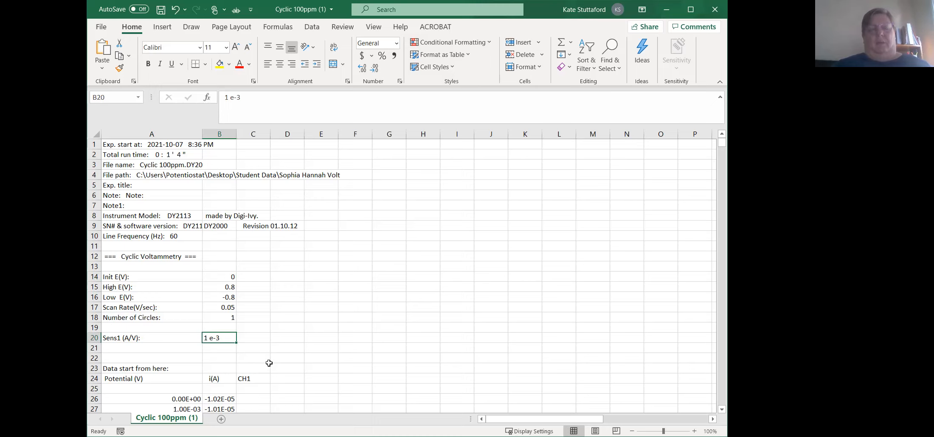
click(262, 337)
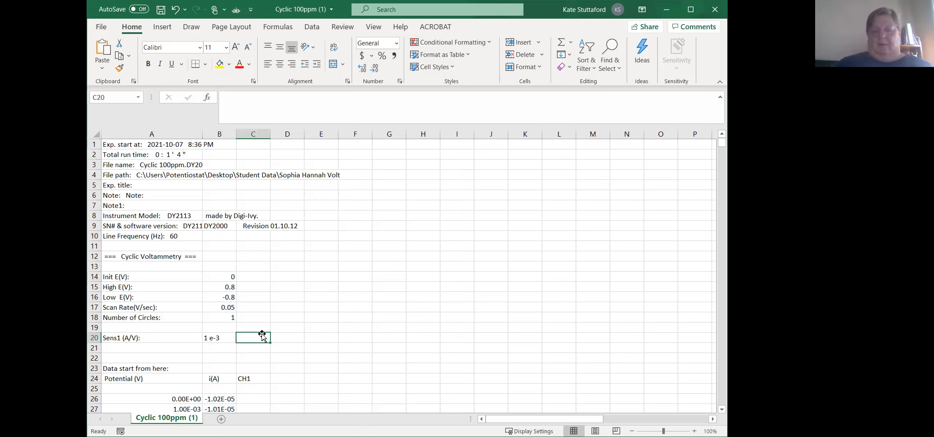
text(=)
click(216, 337)
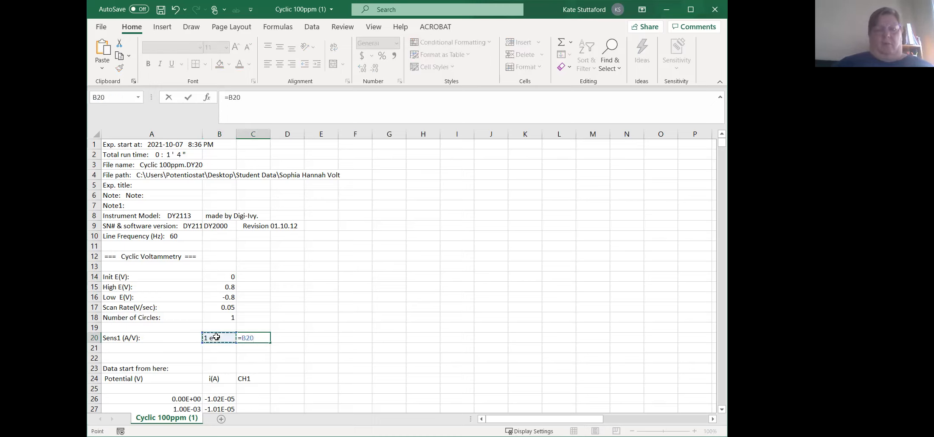
text(*2)
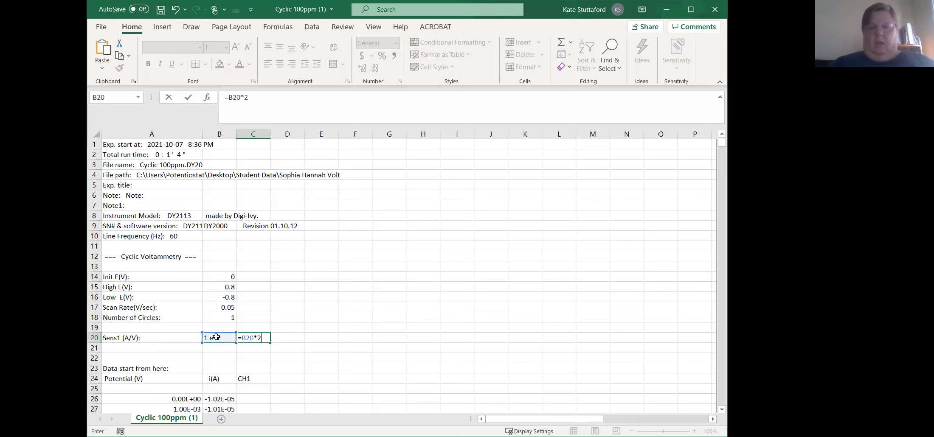
key(Return)
click(255, 339)
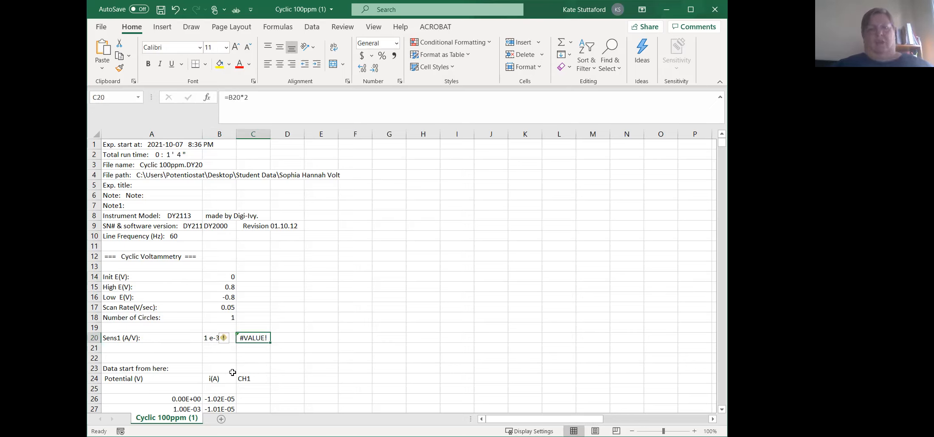
Try to turn the Sens1 entry in B20 into the formula =1 e-3, declining the suggested correction
click(215, 339)
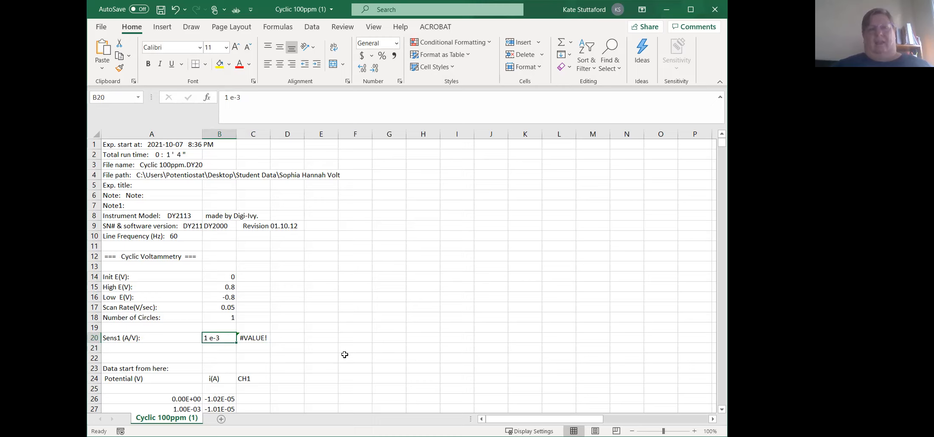
click(225, 97)
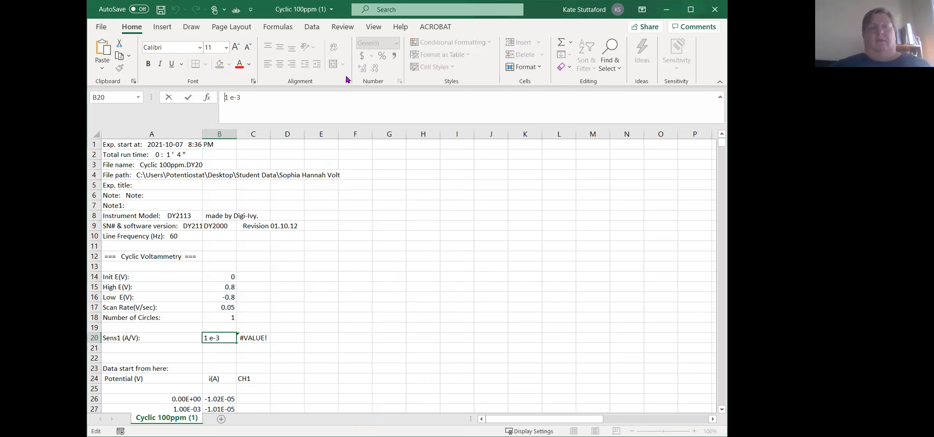
text(=)
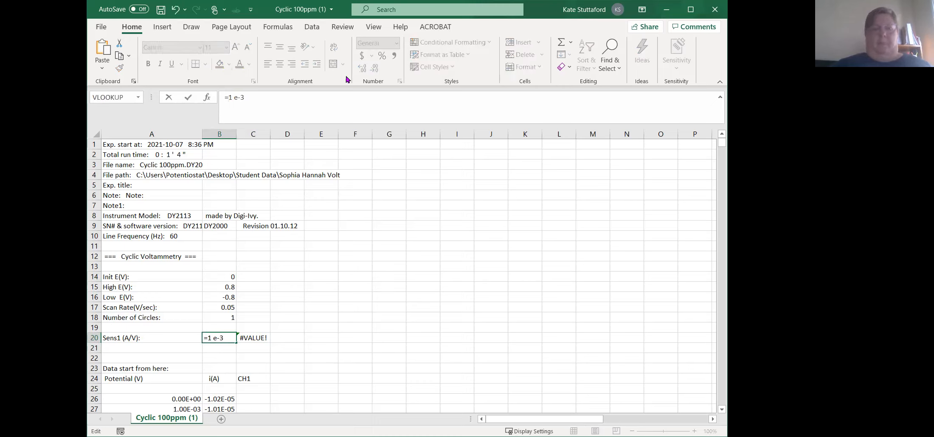
key(Return)
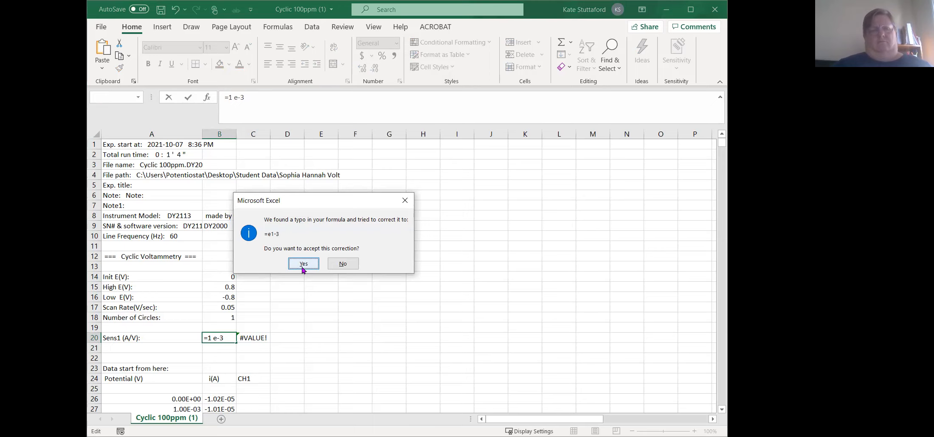
click(344, 264)
key(Return)
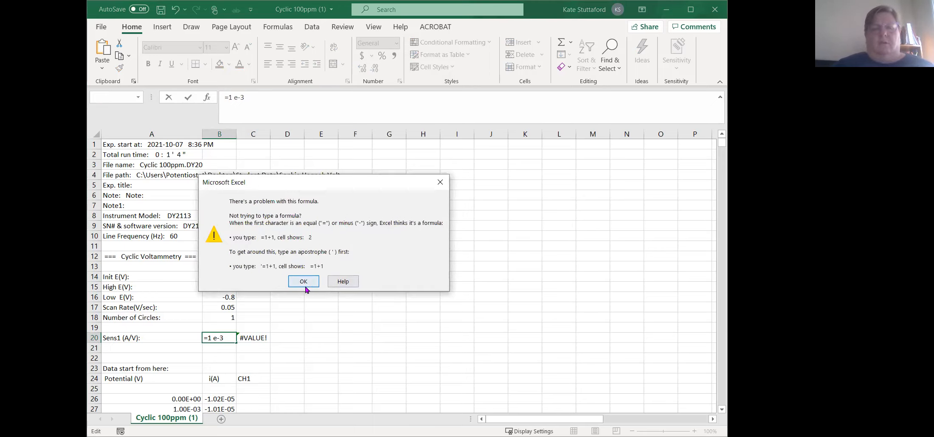
click(304, 283)
Remove the space from the Sens1 formula in B20 so it reads =1e-3, and check the test formula in C20
click(235, 97)
key(BackSpace)
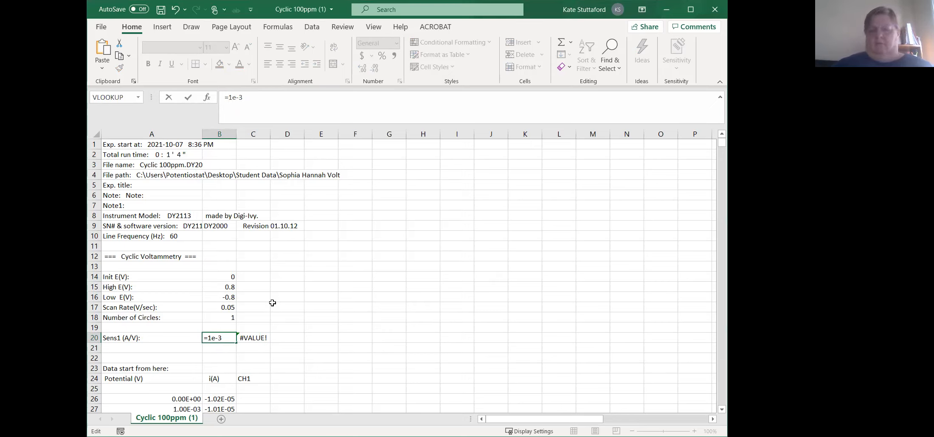
key(Return)
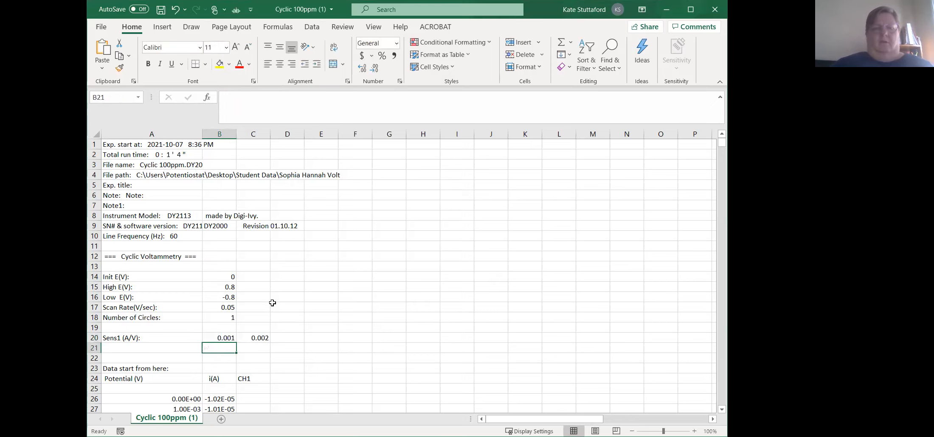
click(251, 339)
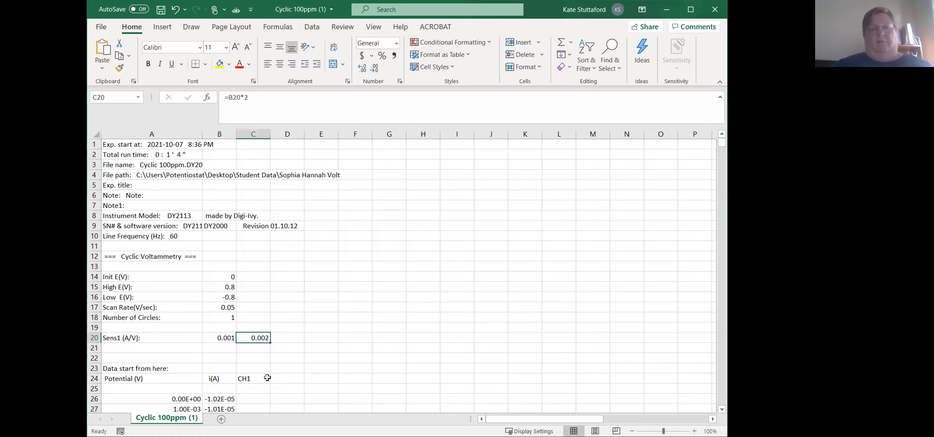
Format the Sens1 value in B20 as Scientific, trying more decimal places and settling on two
click(218, 340)
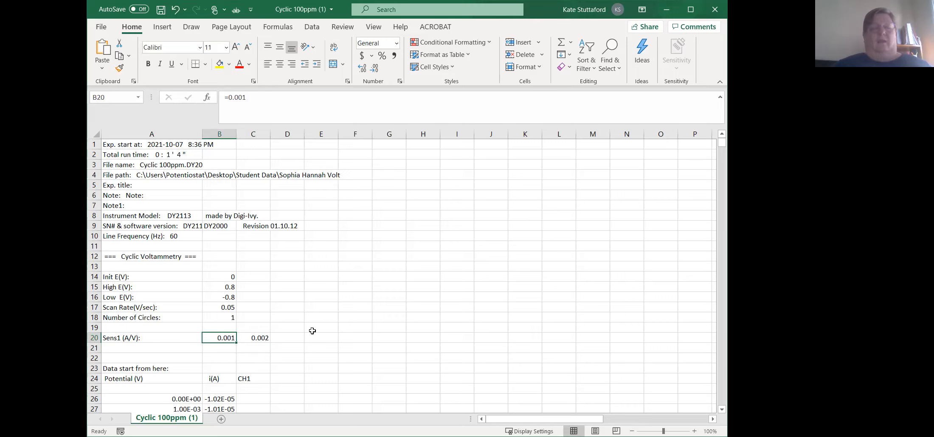
click(398, 46)
click(419, 292)
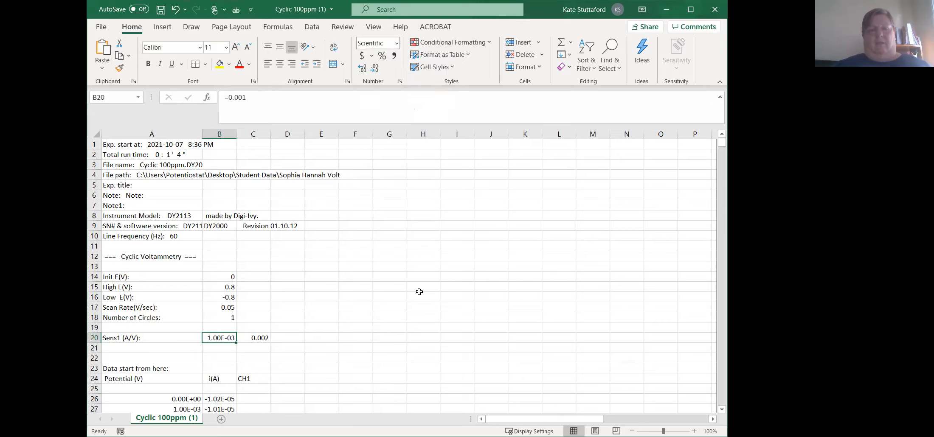
click(363, 71)
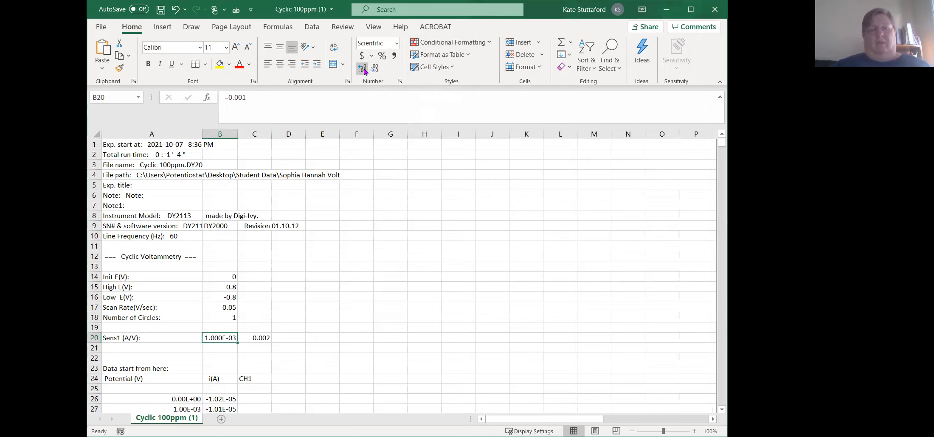
click(364, 72)
click(375, 69)
click(376, 70)
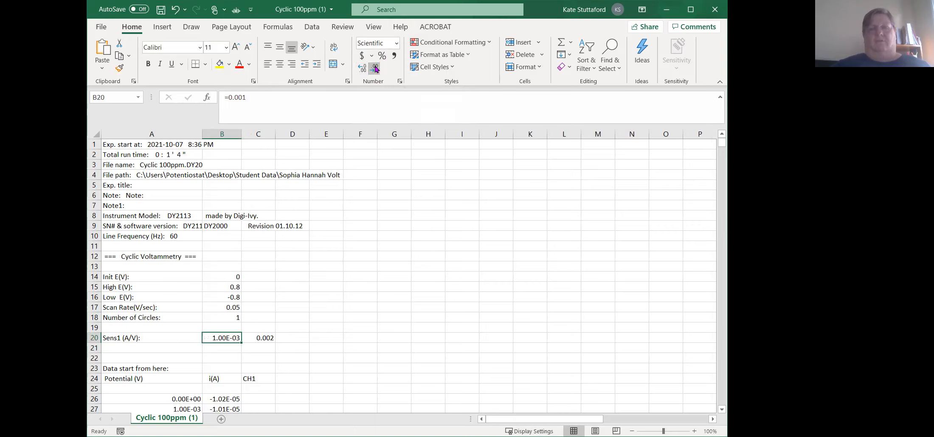
Show the scan parameter values in B14:B18 with one decimal place, after trying three decimals
drag(222, 279, 222, 318)
click(360, 69)
click(360, 70)
click(359, 69)
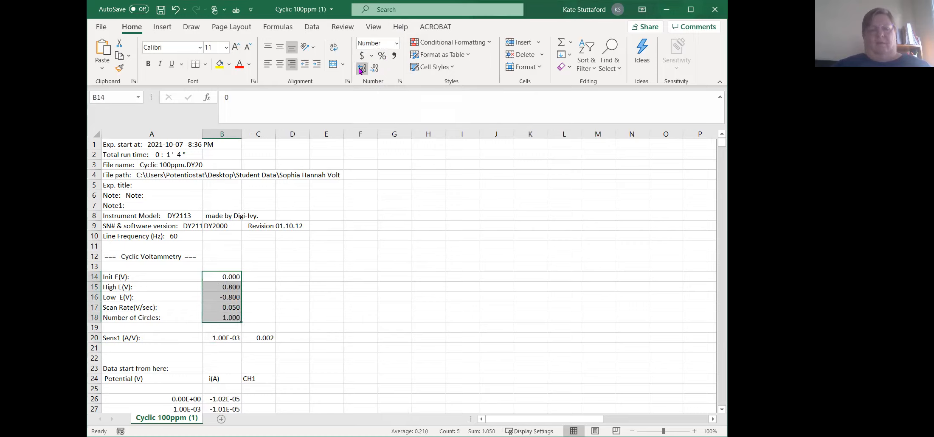
click(374, 70)
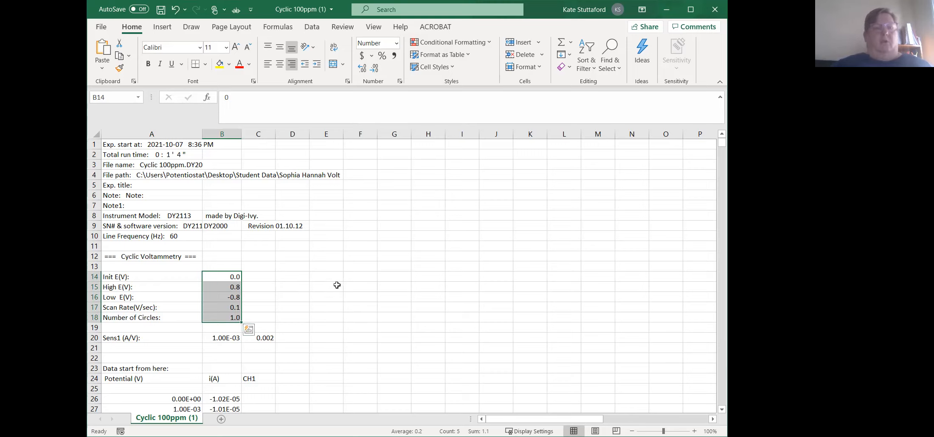
Clear the test formula from C20
click(267, 338)
key(ctrl+z)
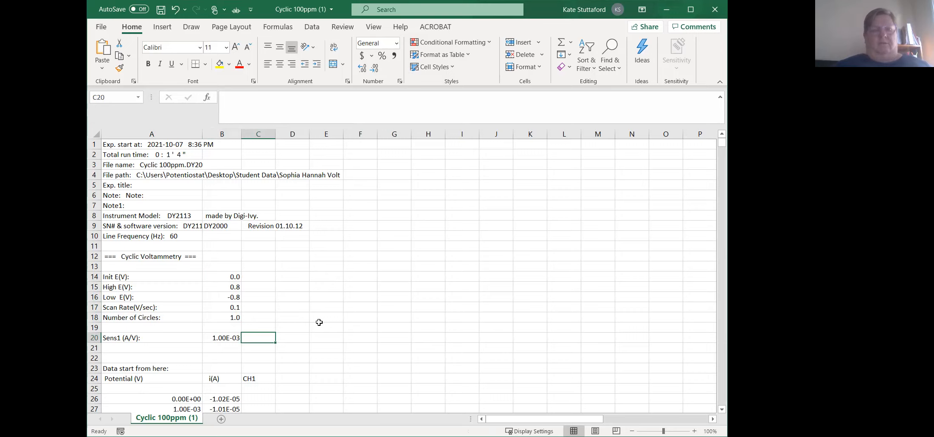
Format only the 1 in the CH1 header in C24 as subscript
scroll(320, 323, down, 1)
scroll(319, 323, down, 1)
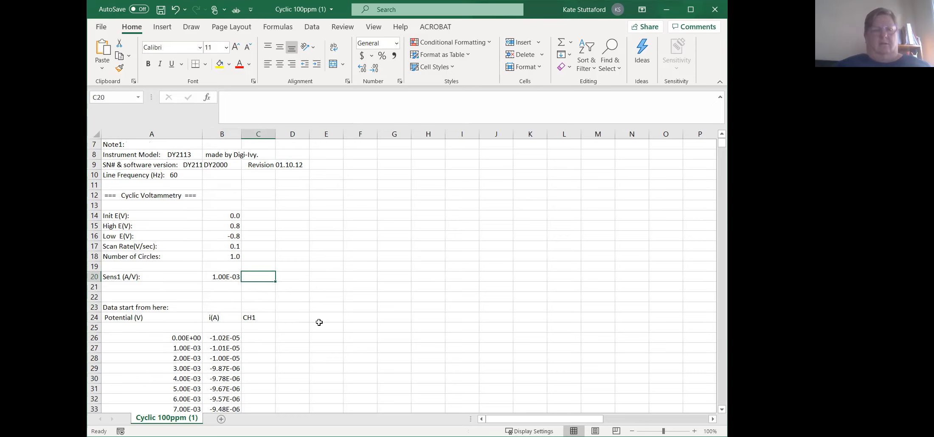
click(258, 318)
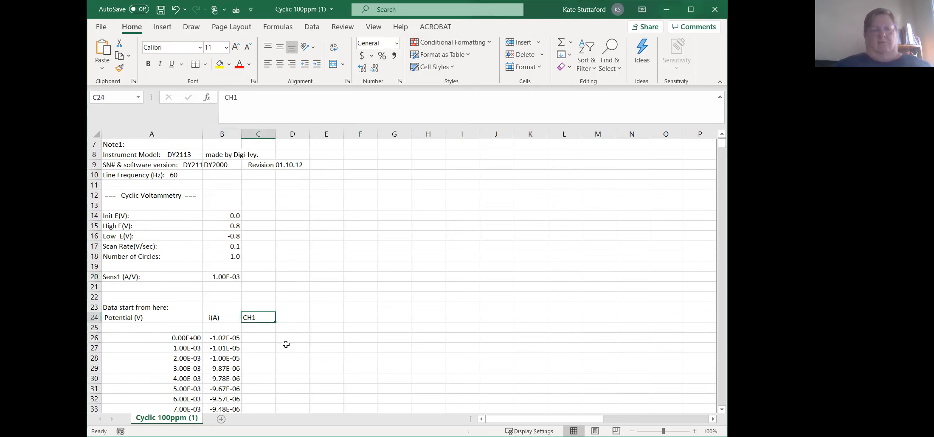
click(233, 97)
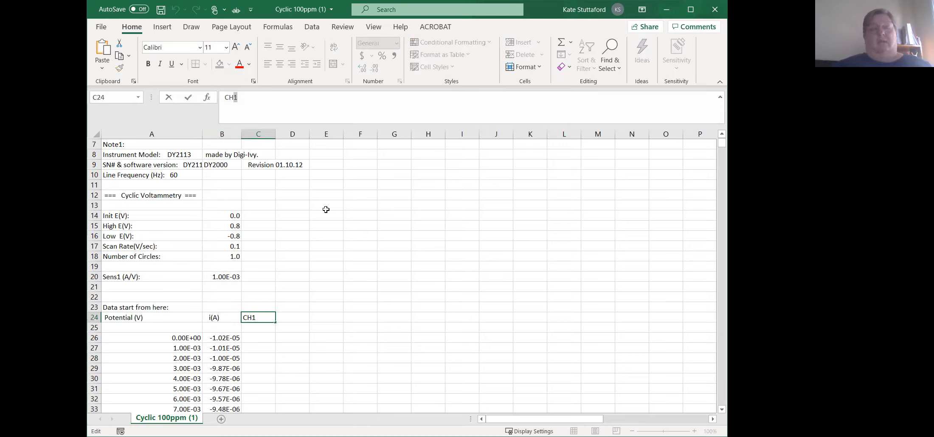
click(264, 349)
click(267, 320)
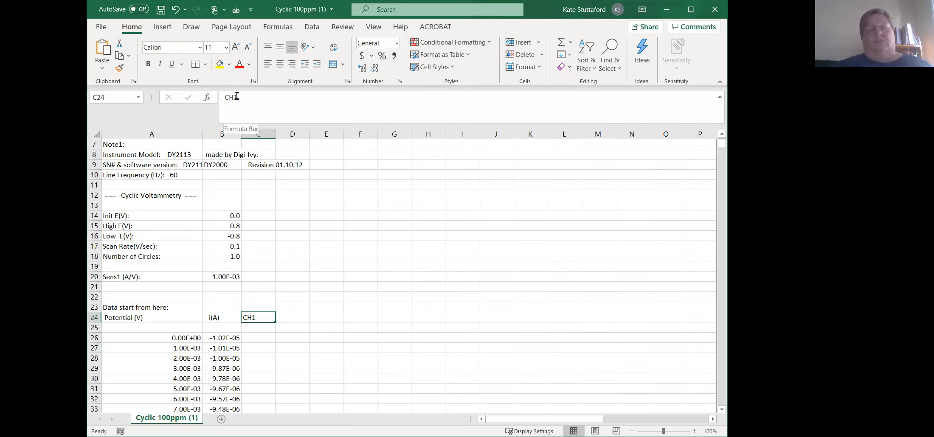
mouse_move(234, 97)
mouse_down()
mouse_move(241, 97)
mouse_move(233, 98)
mouse_up()
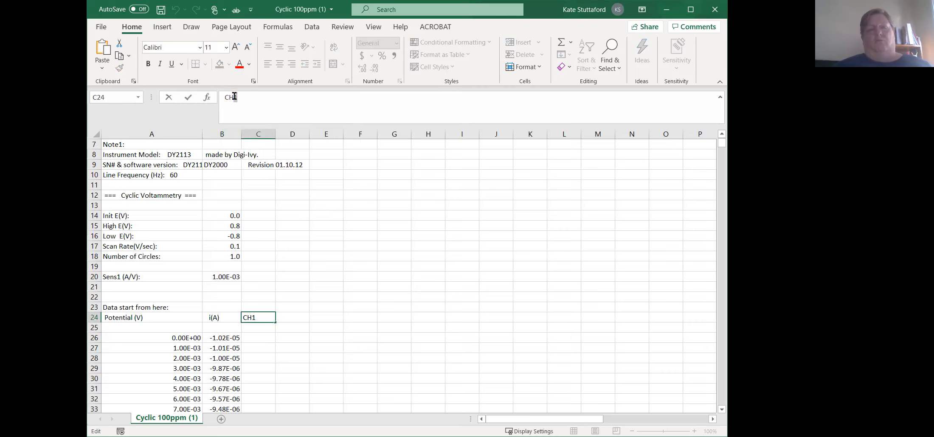
key(shift+F10)
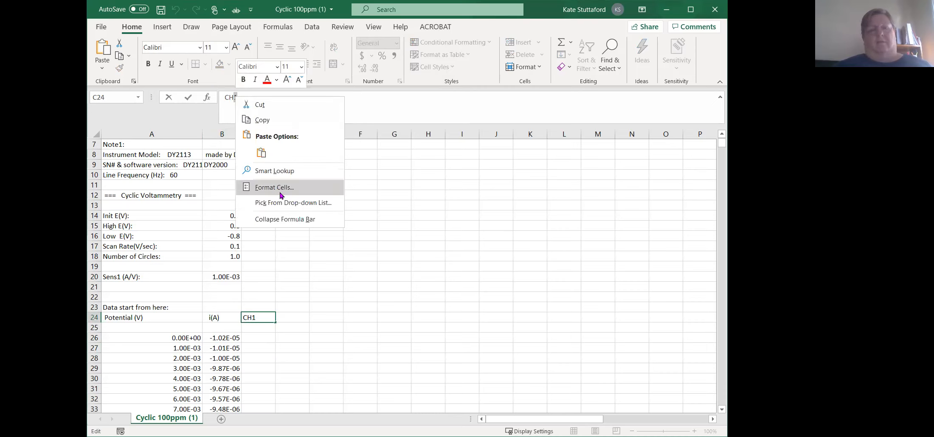
click(279, 194)
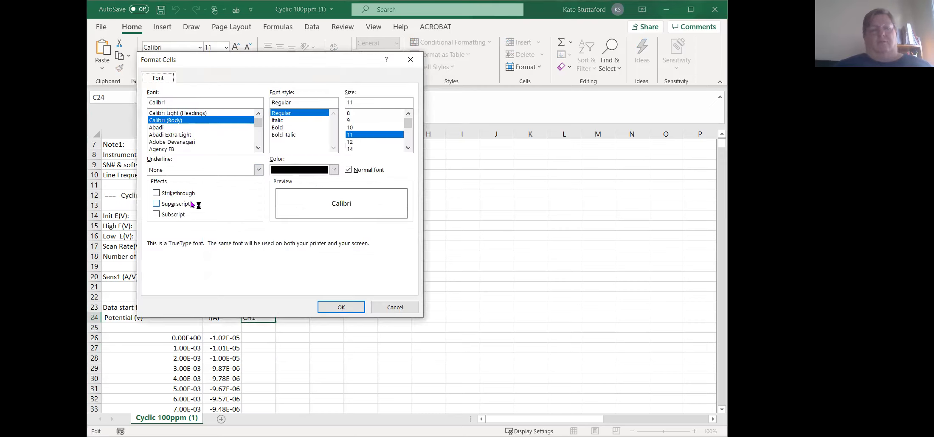
click(175, 215)
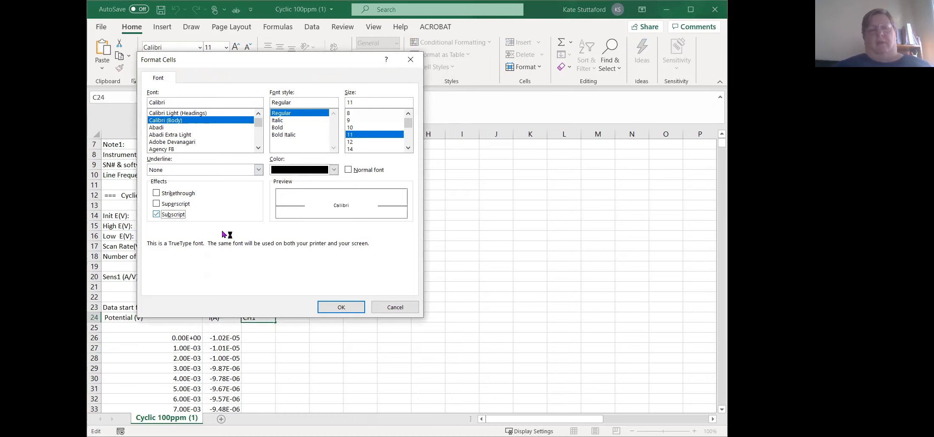
click(346, 310)
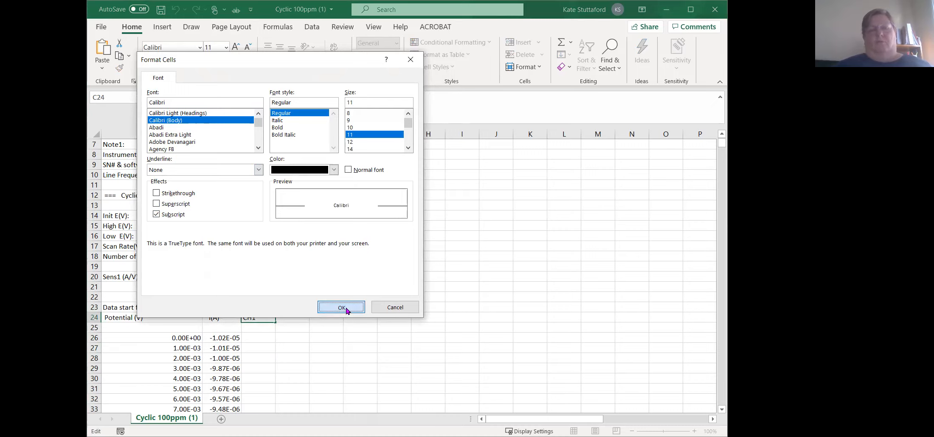
click(328, 296)
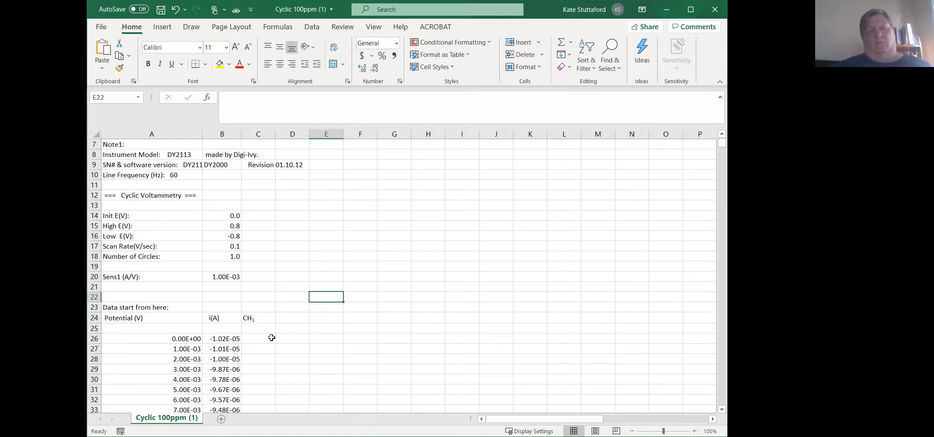
Change the 1 in the CH1 header in C24 to superscript
click(251, 319)
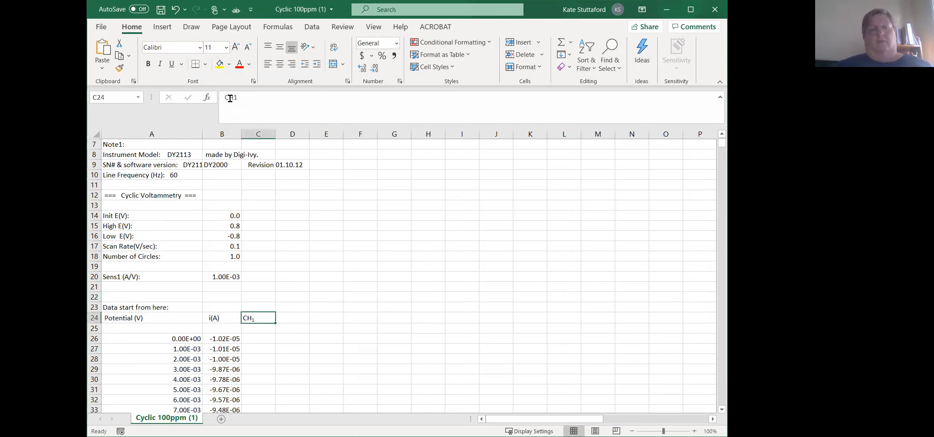
drag(234, 99, 240, 99)
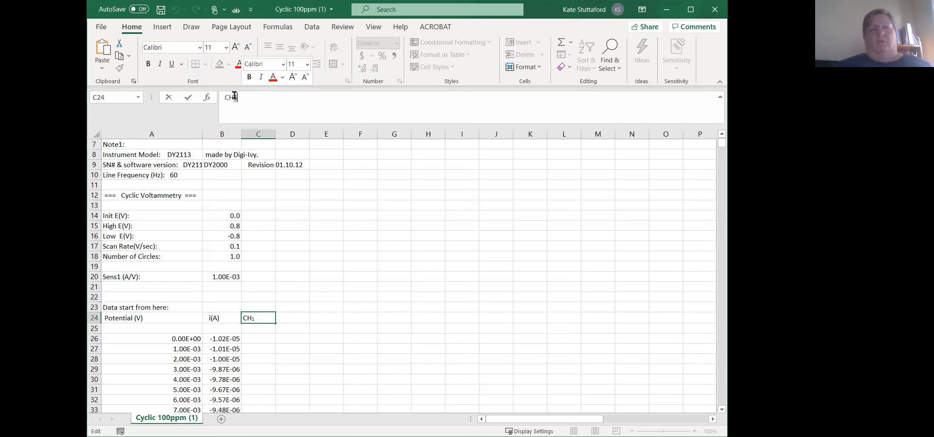
right_click(234, 99)
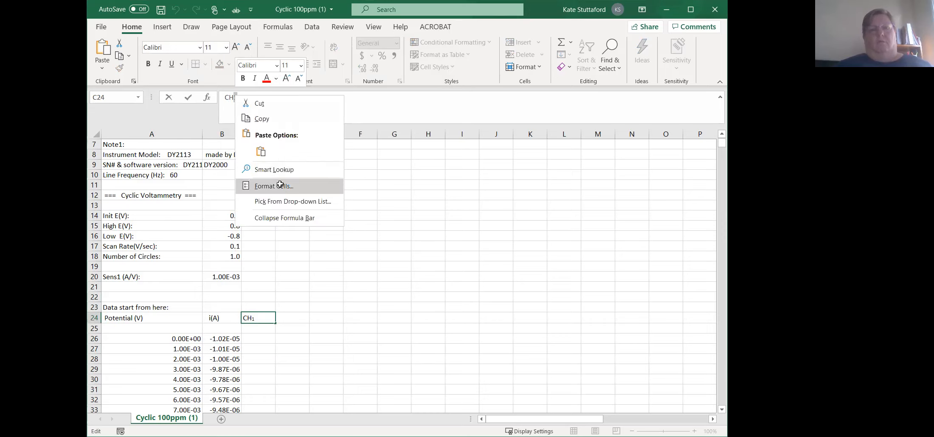
click(281, 186)
click(158, 196)
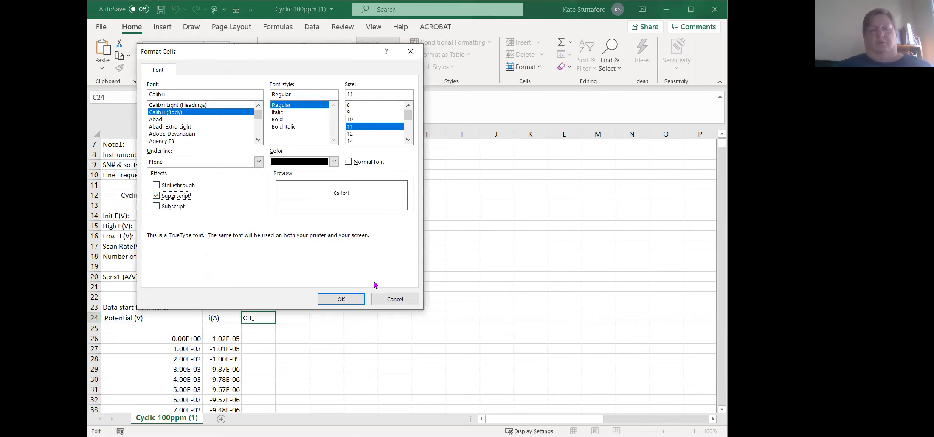
click(340, 301)
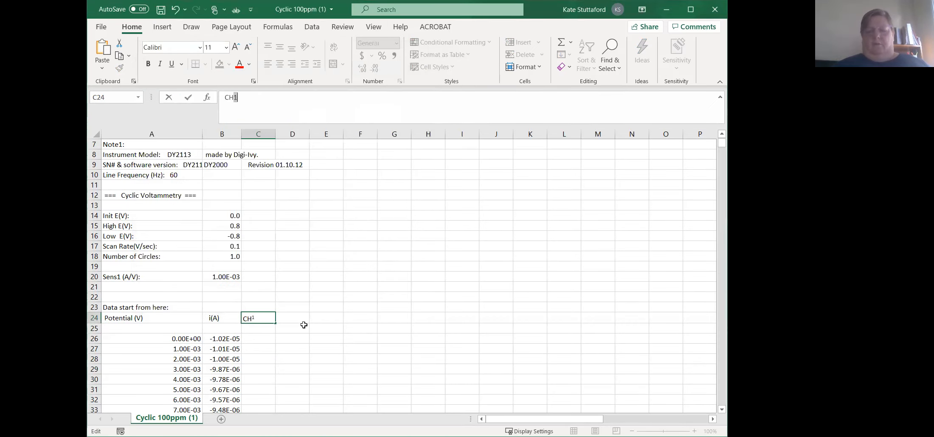
click(297, 341)
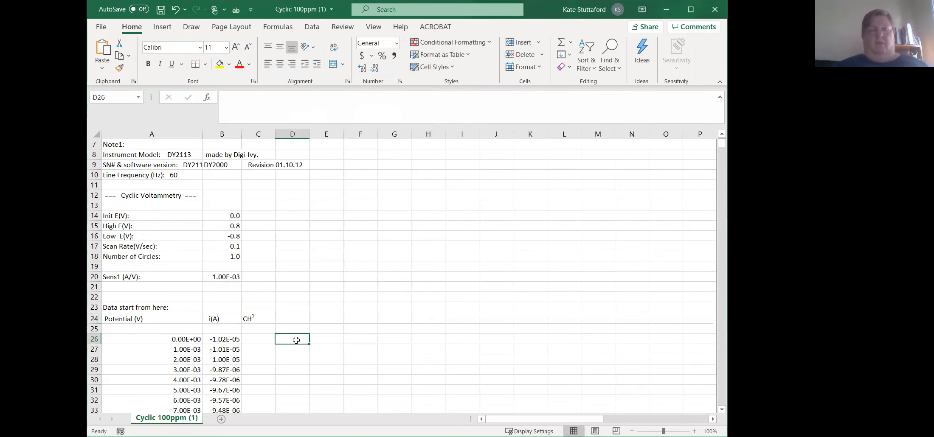
Place the insertion point after CH1 in C24 and open the Symbol dialog
click(254, 318)
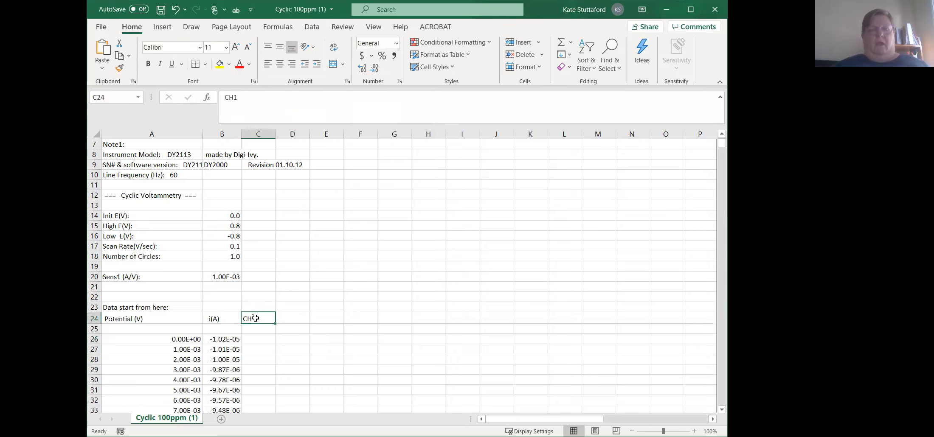
click(249, 97)
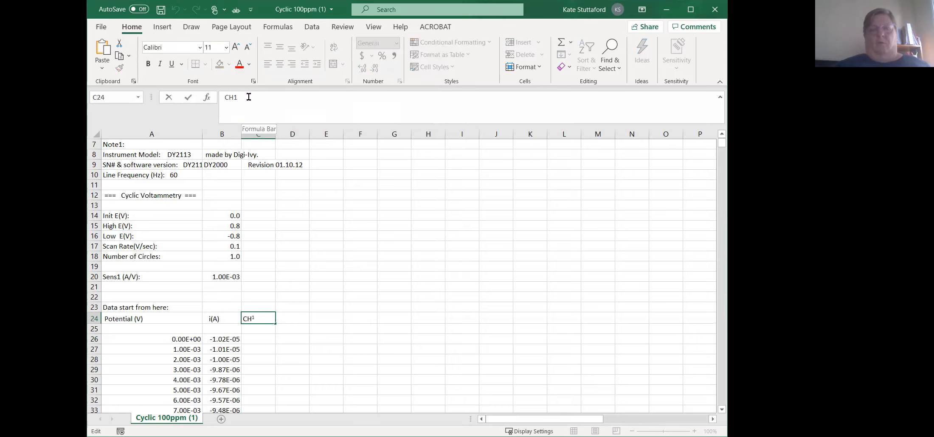
click(163, 28)
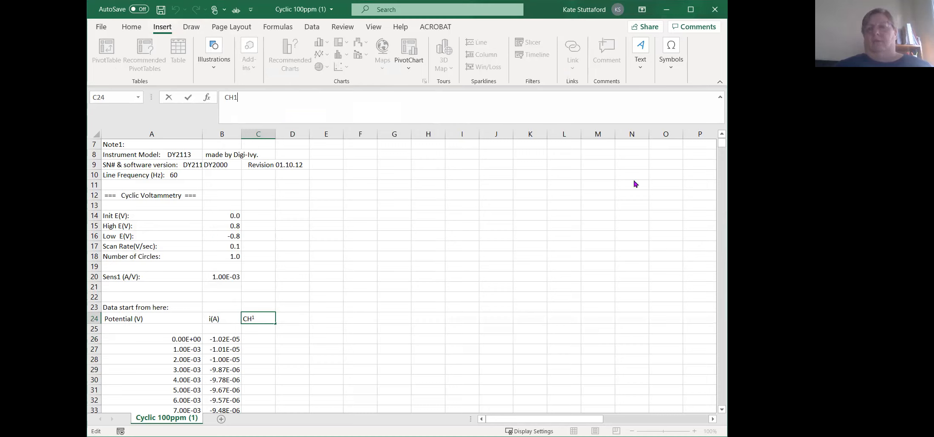
click(671, 70)
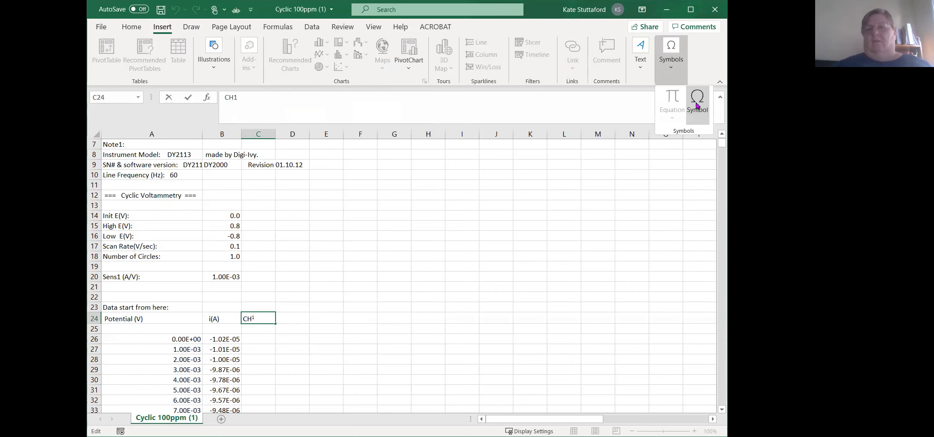
click(697, 106)
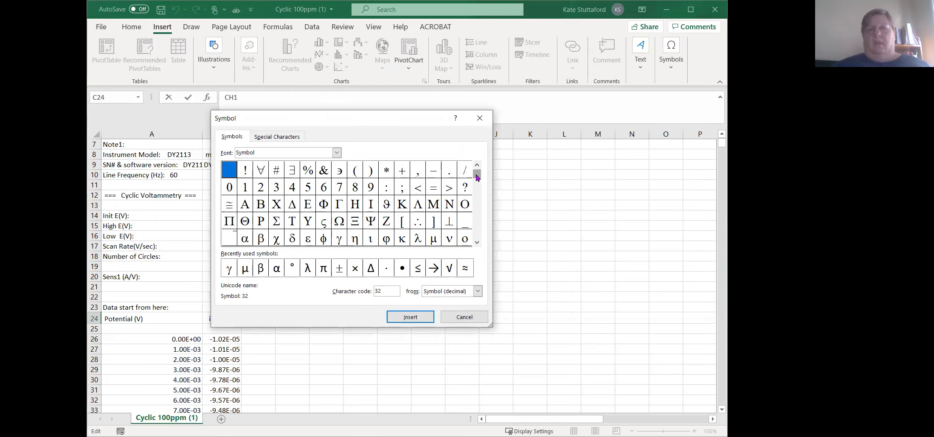
Browse the Symbol font characters, the available symbol fonts and the special characters
click(477, 205)
click(476, 236)
drag(476, 235, 483, 171)
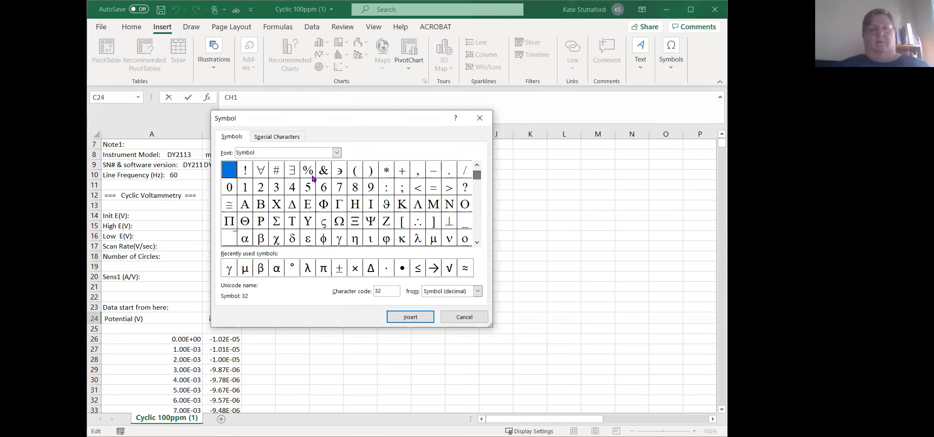
click(336, 152)
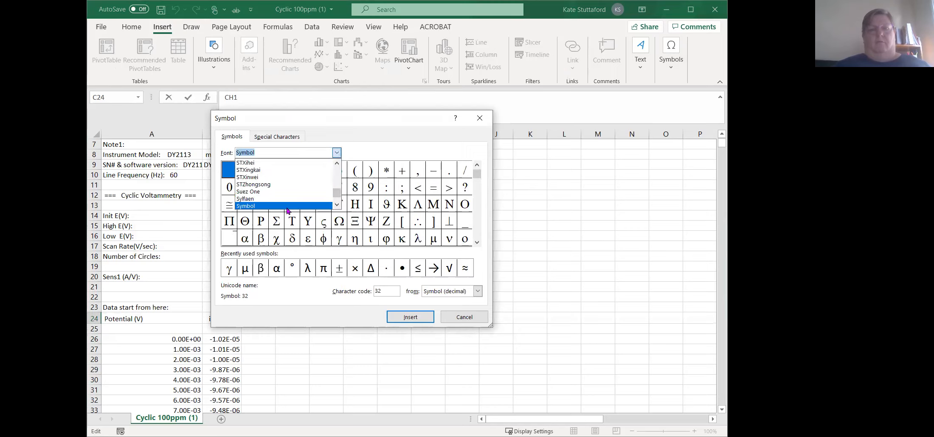
click(287, 208)
click(278, 137)
click(236, 136)
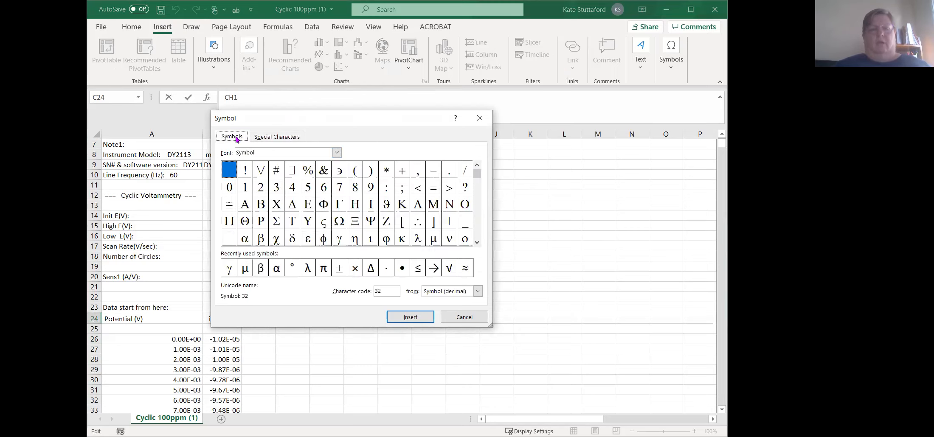
Insert the micro sign µ from the recently used symbols after CH1 in C24, and close the Symbol dialog
click(263, 272)
click(243, 269)
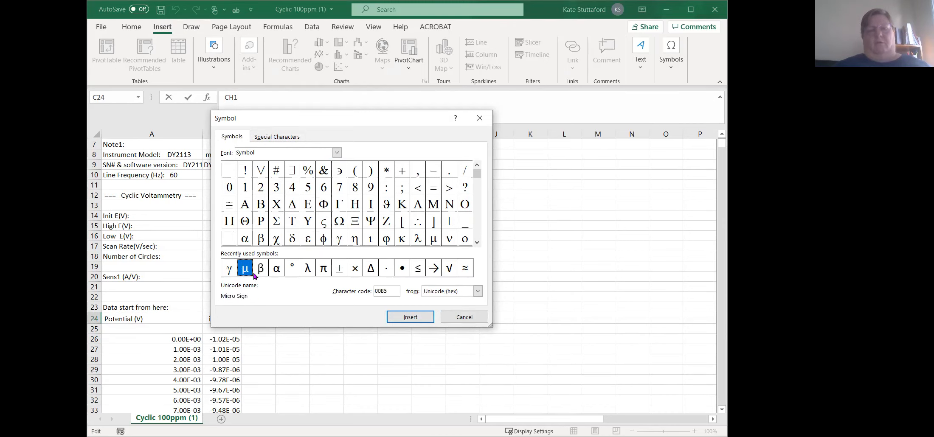
click(411, 317)
click(470, 318)
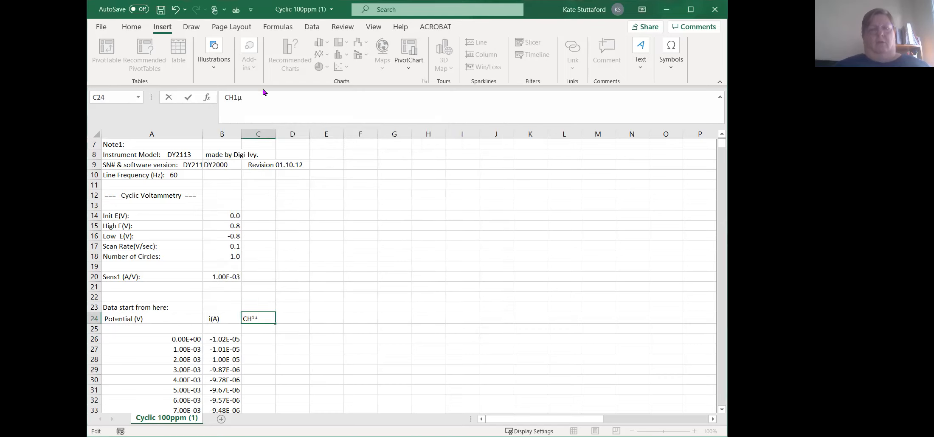
Remove the superscript formatting from the µ in C24 and commit the cell
drag(245, 98, 245, 100)
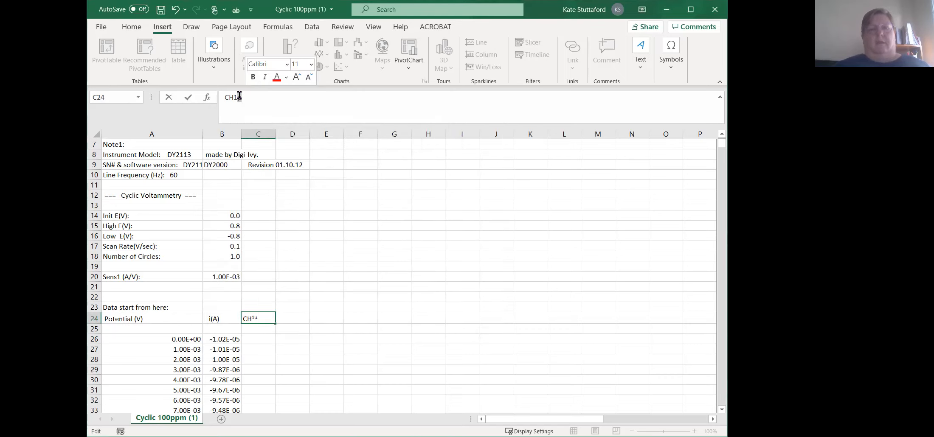
right_click(241, 96)
click(278, 187)
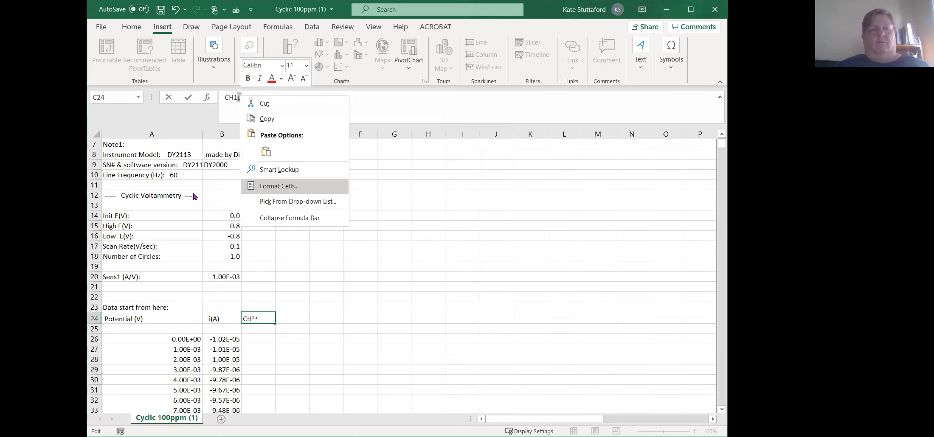
click(172, 198)
click(325, 301)
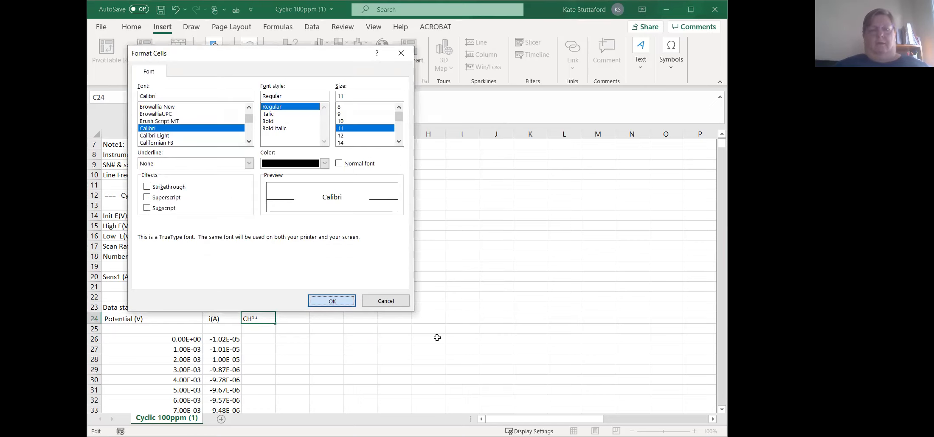
click(430, 352)
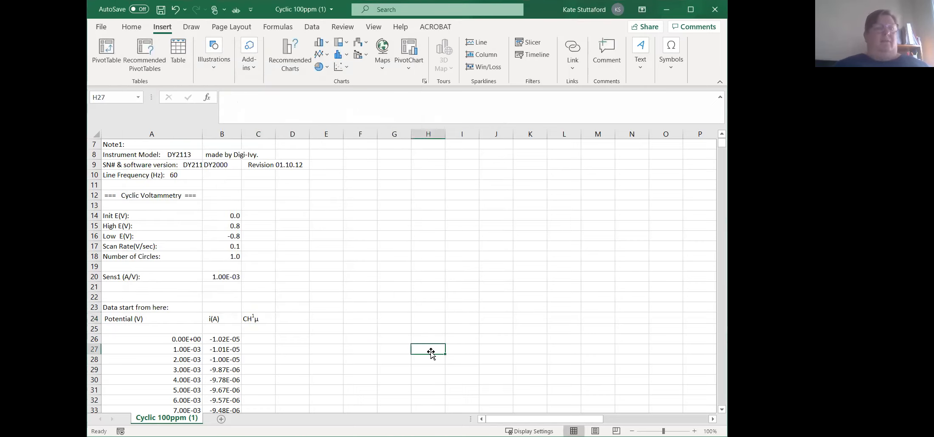